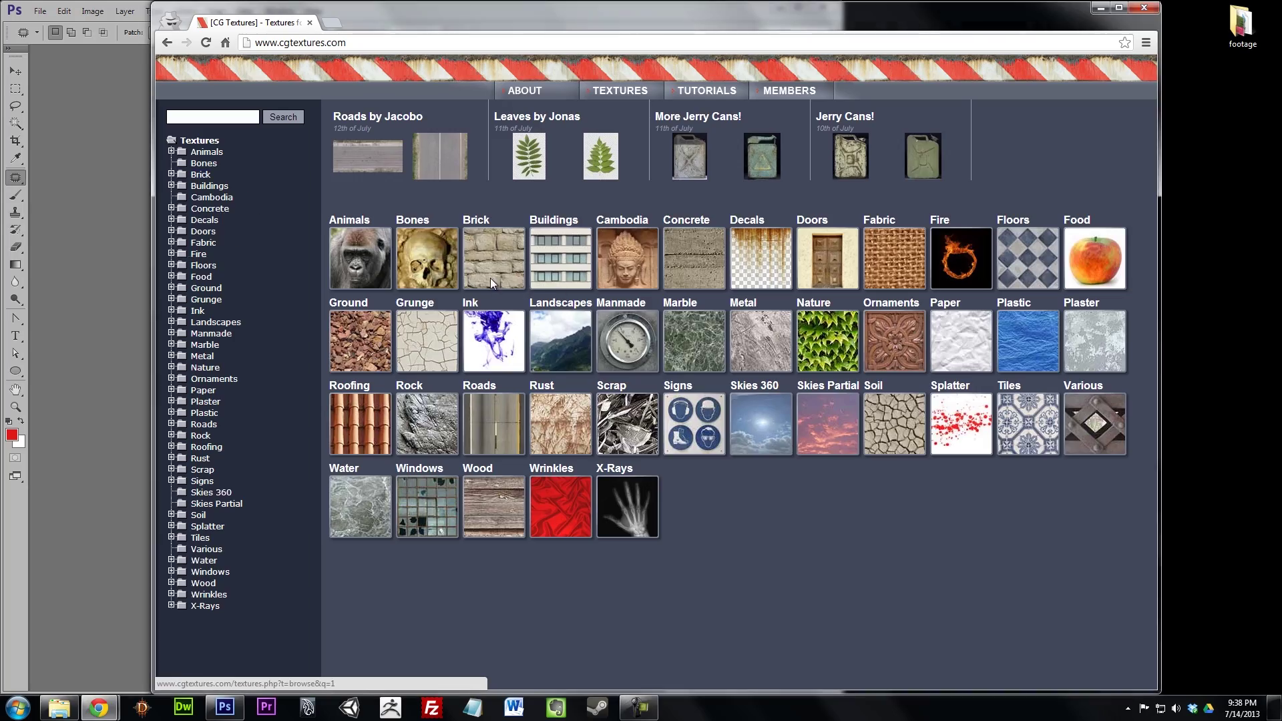
- Browse CG Textures' Brick > Blocks listing and open a brick texture's page in a new tab
click(490, 277)
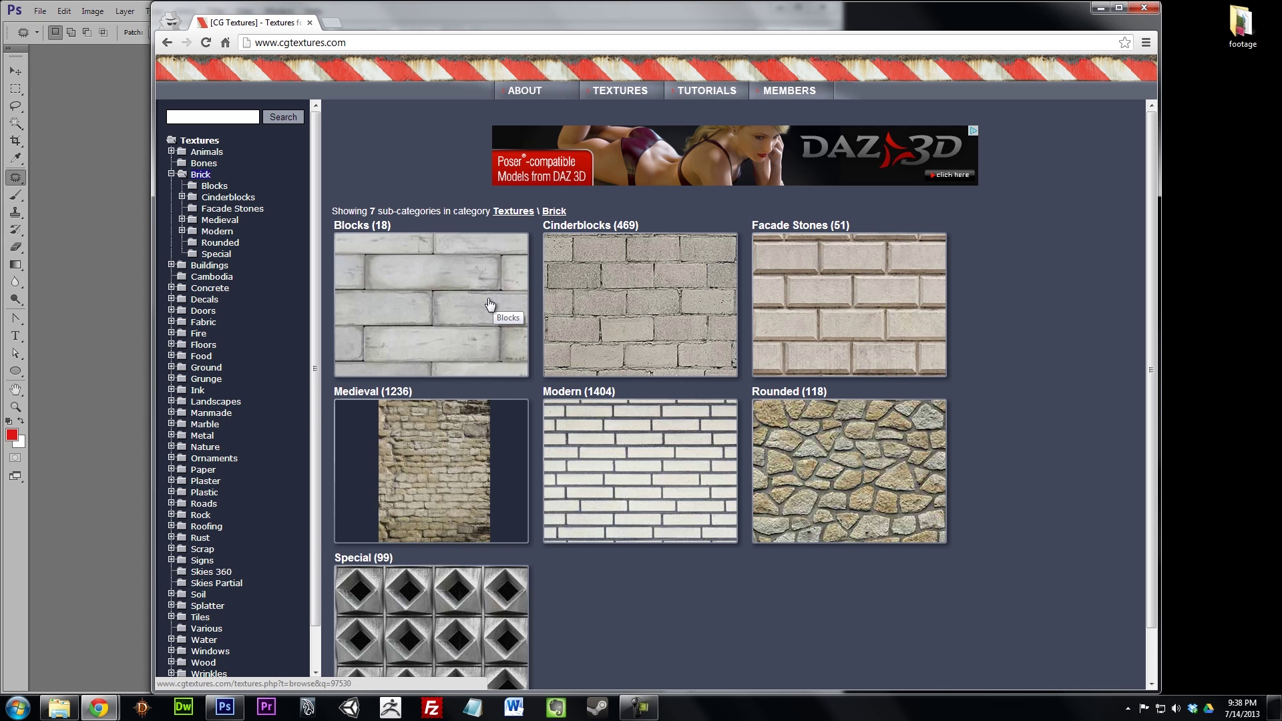
click(490, 304)
scroll(1020, 478, down, 7)
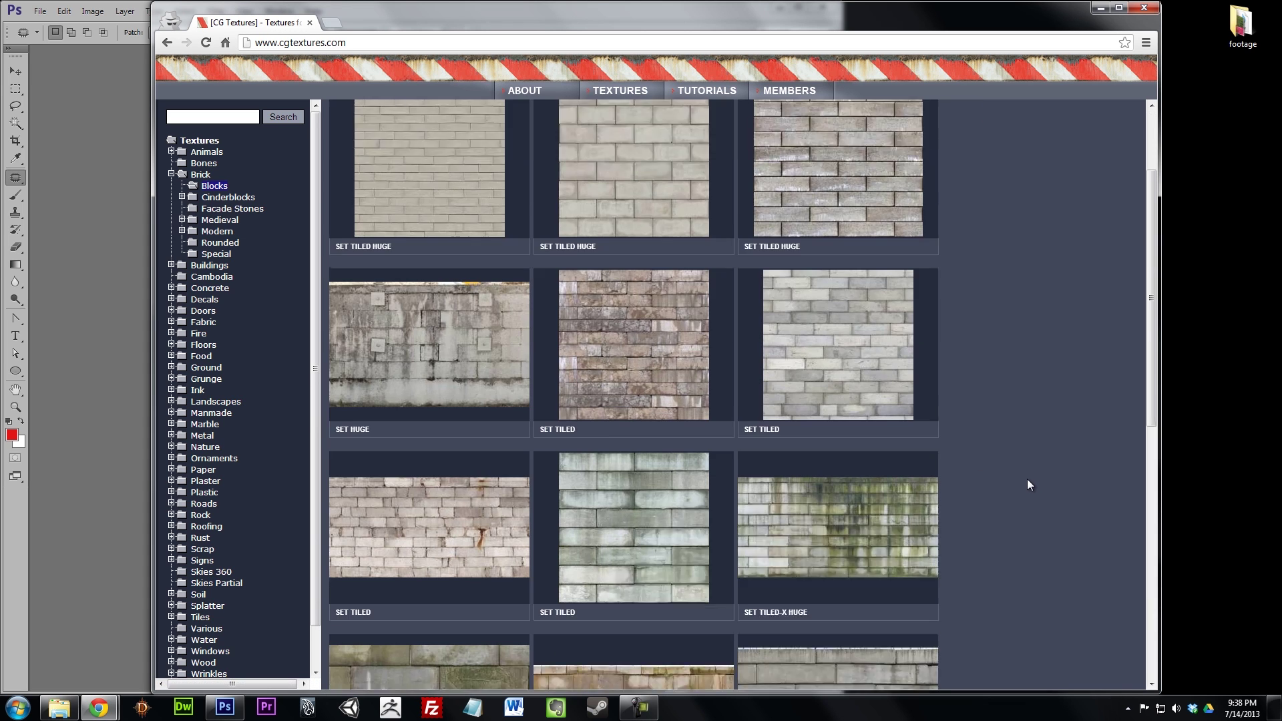
scroll(1027, 479, down, 3)
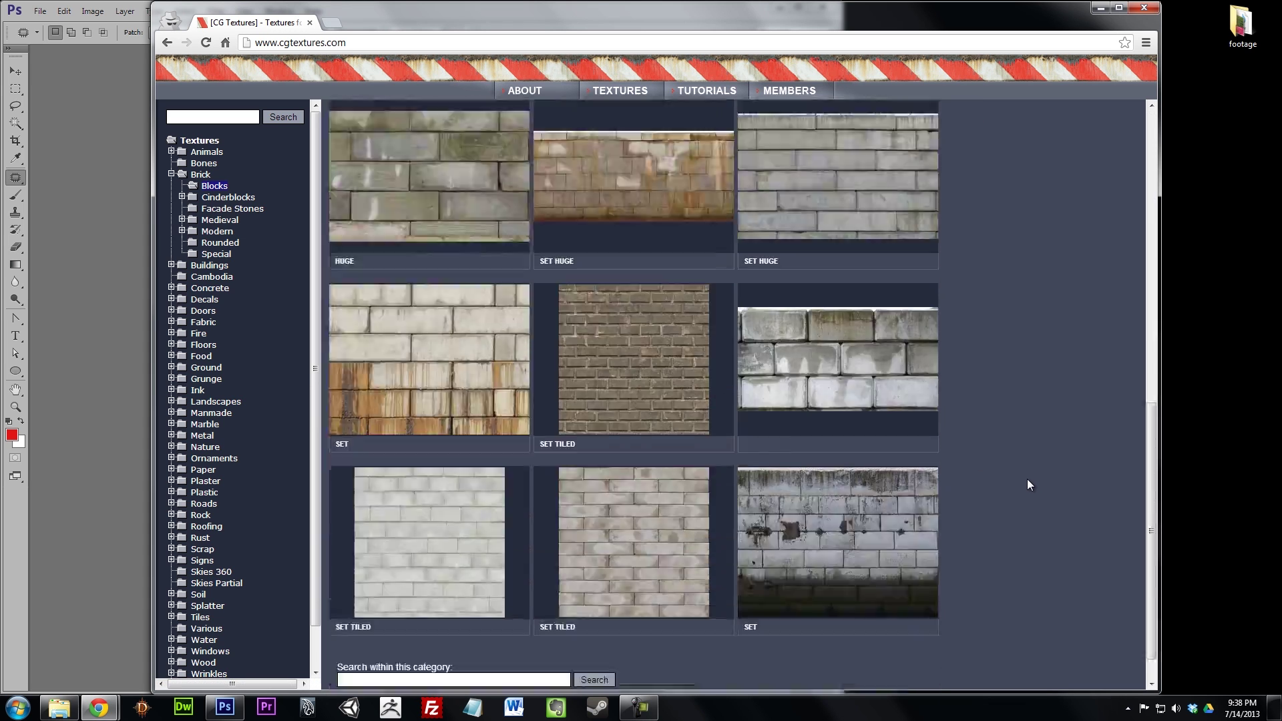
click(688, 421)
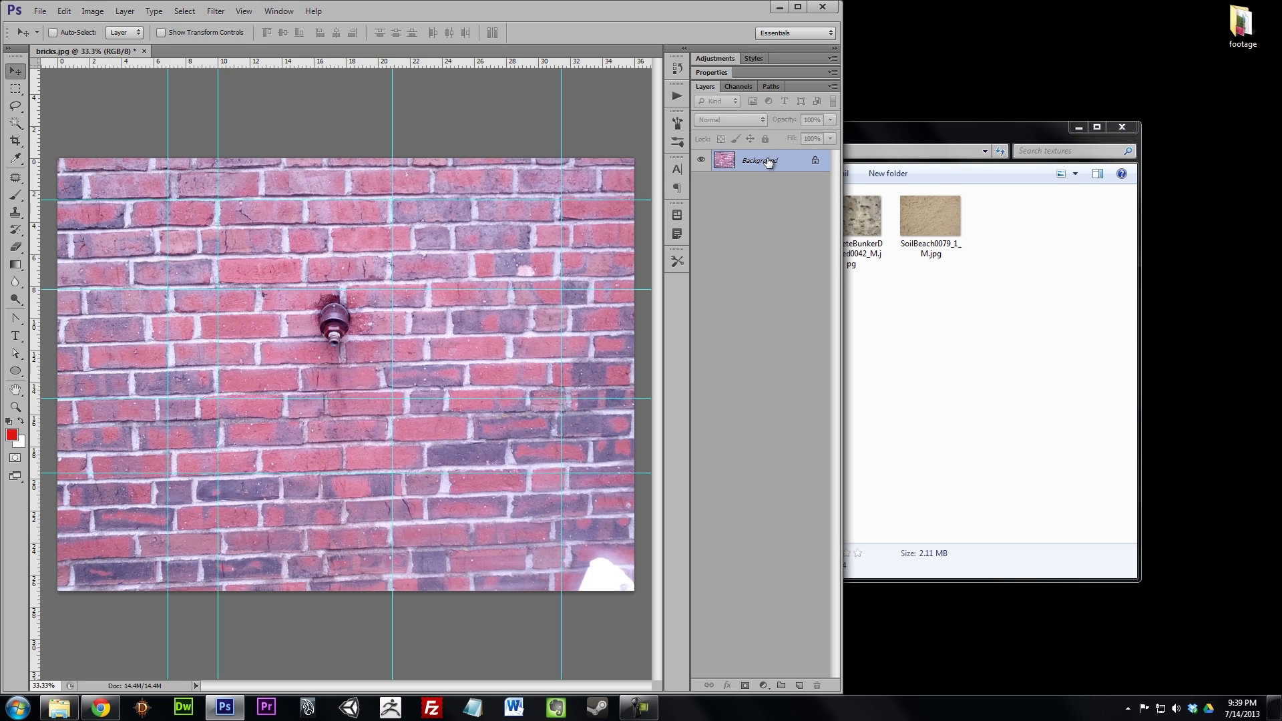
- Duplicate the Background layer and show rulers around the canvas
right_click(769, 162)
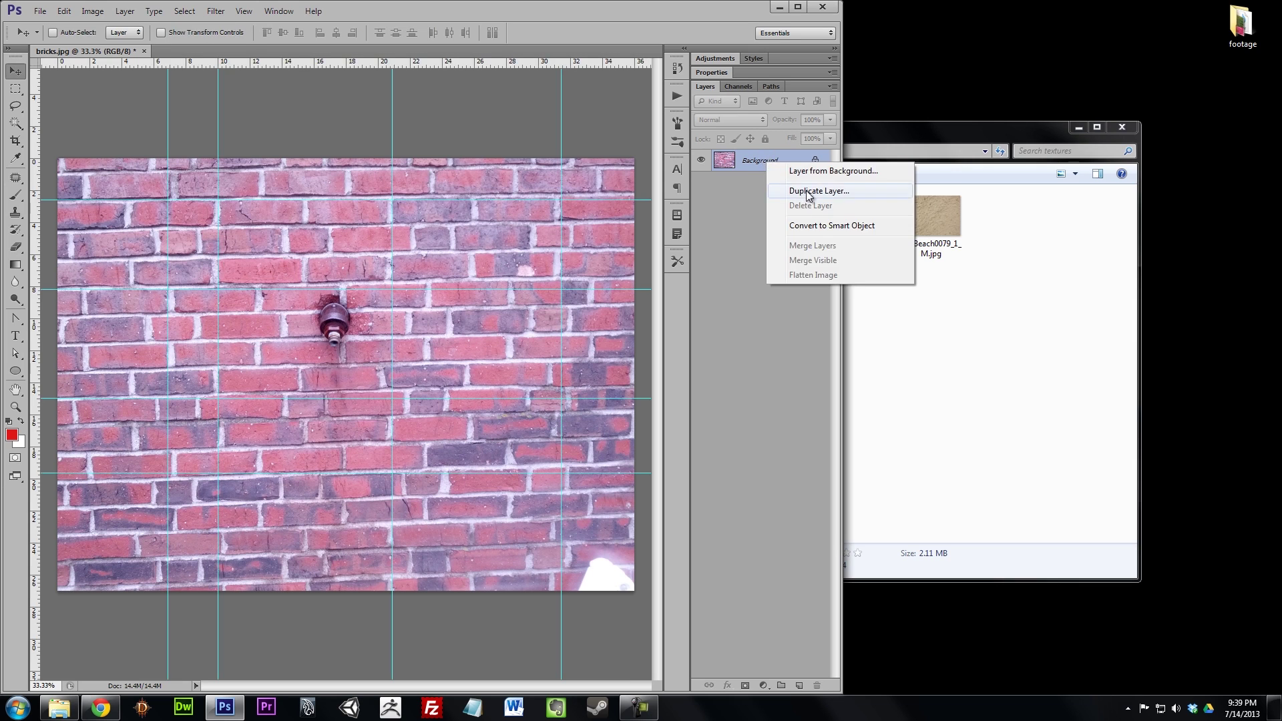
click(807, 192)
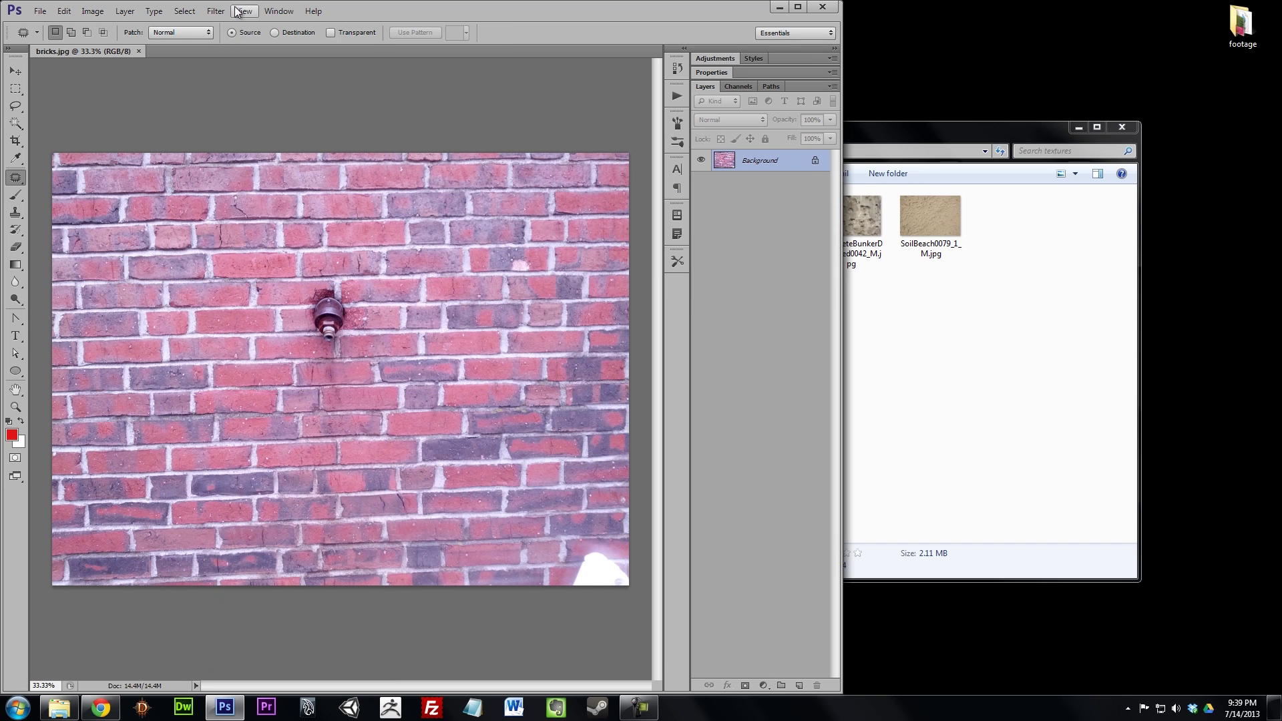
click(238, 11)
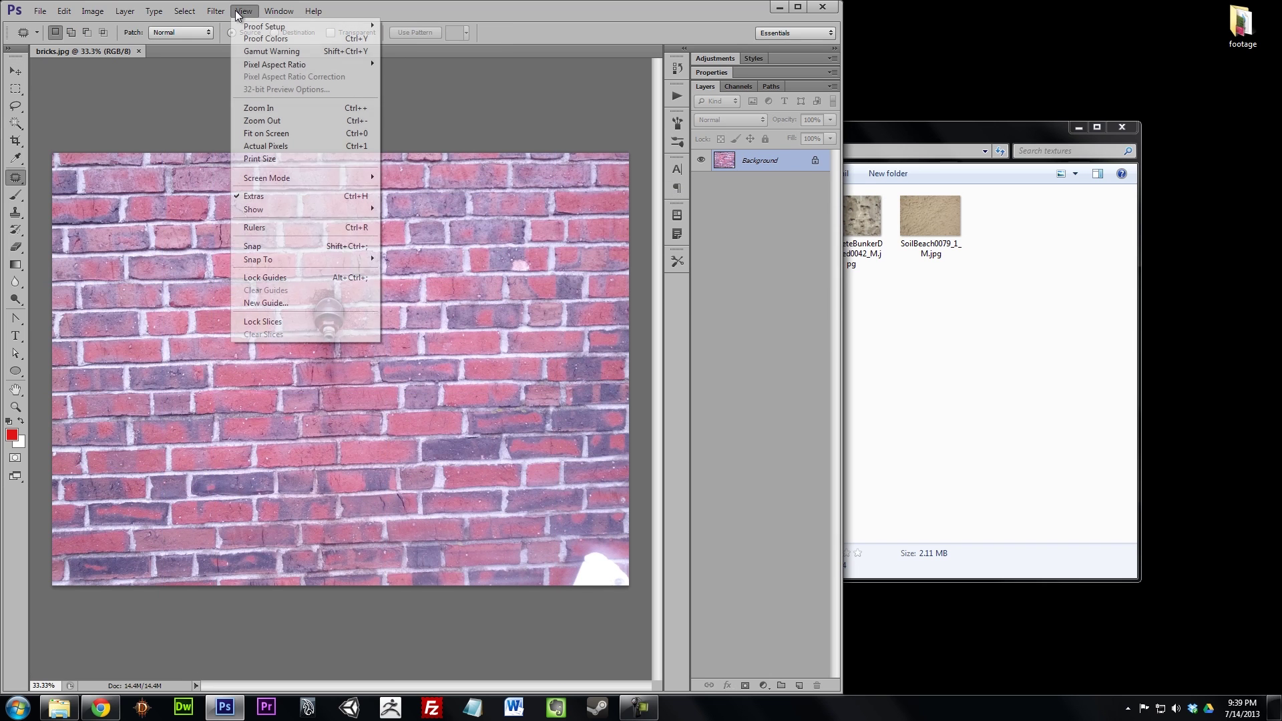
click(334, 228)
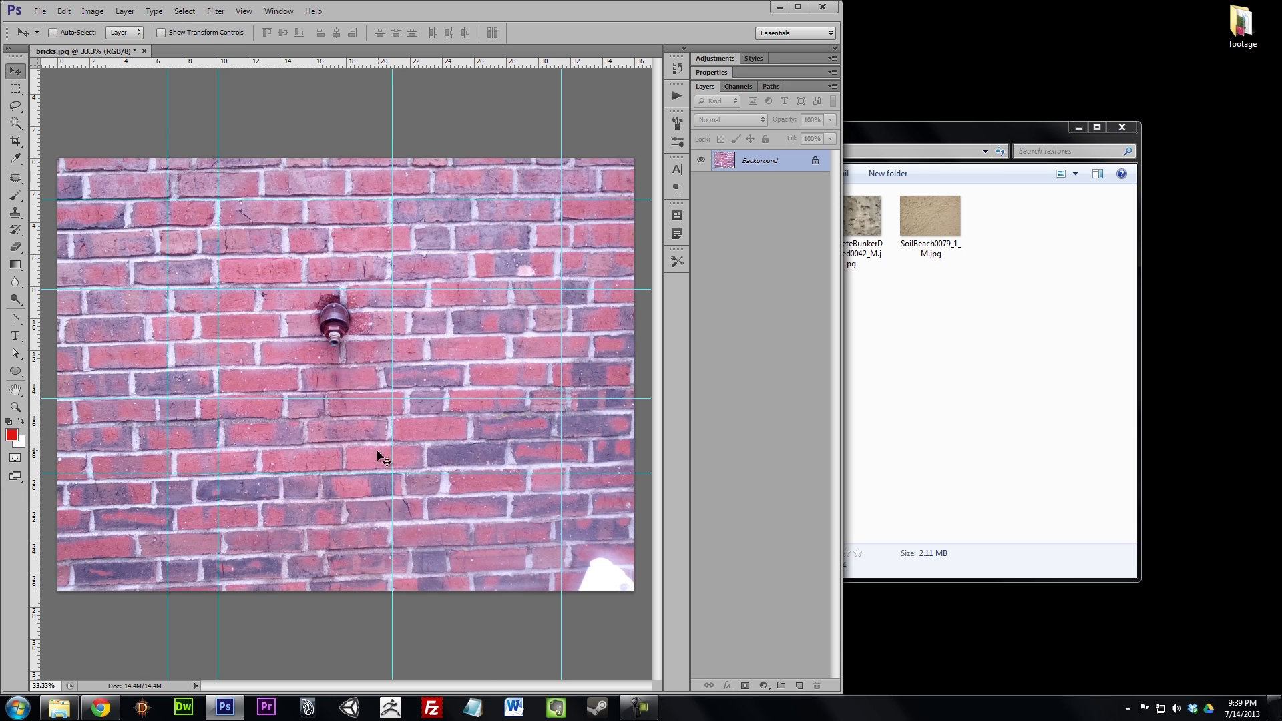
- Distort the Background copy's corners to straighten the brick wall's perspective
click(244, 11)
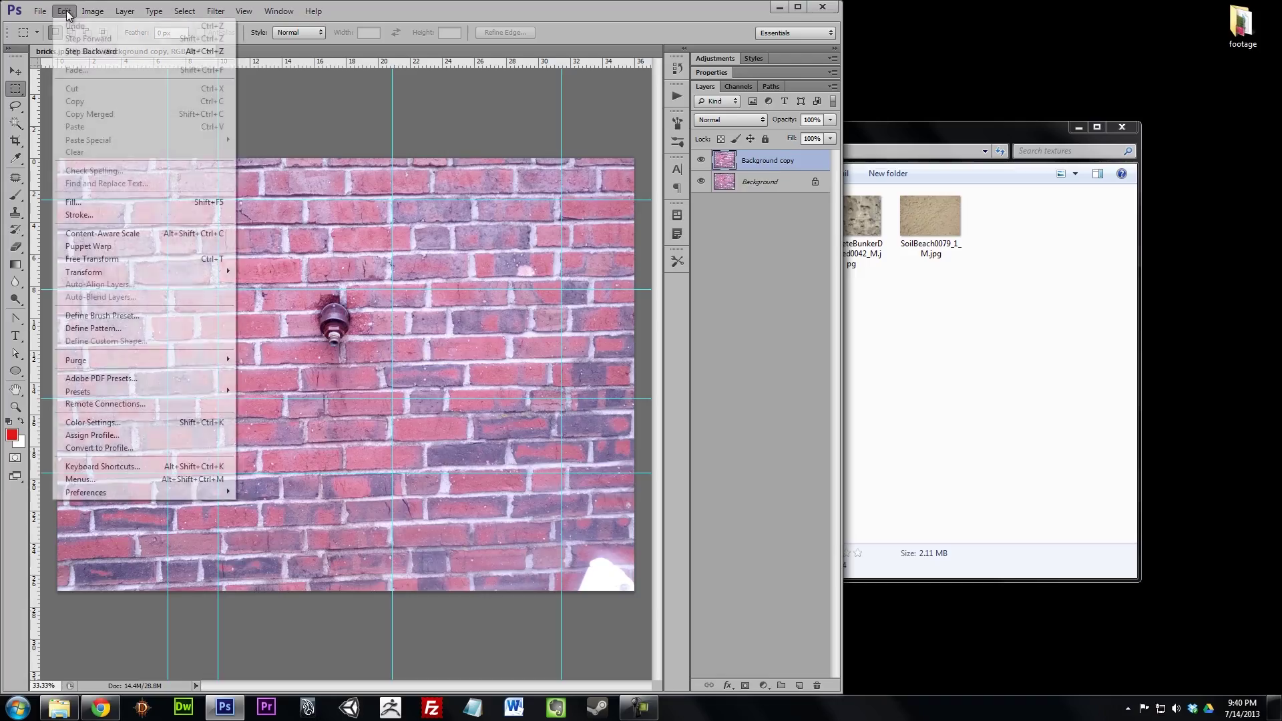
mouse_move(120, 271)
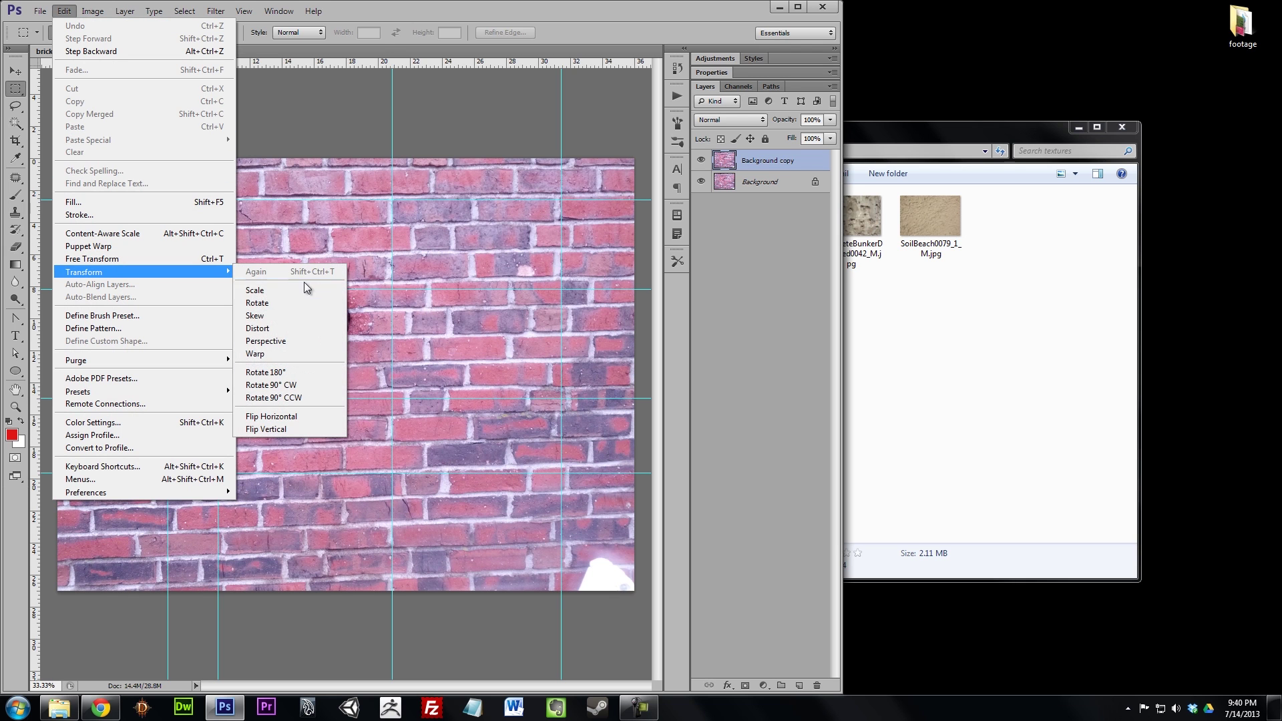
click(314, 328)
drag(57, 159, 59, 159)
drag(634, 160, 635, 160)
drag(634, 592, 644, 614)
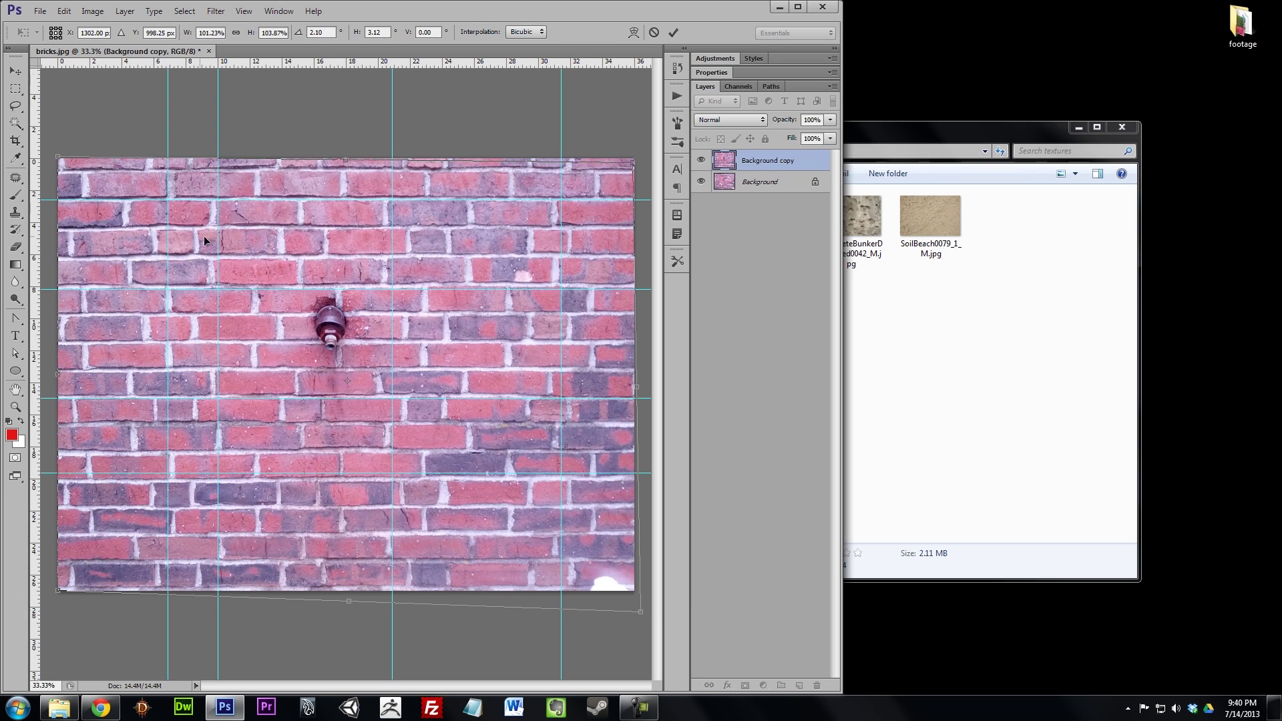
key(Escape)
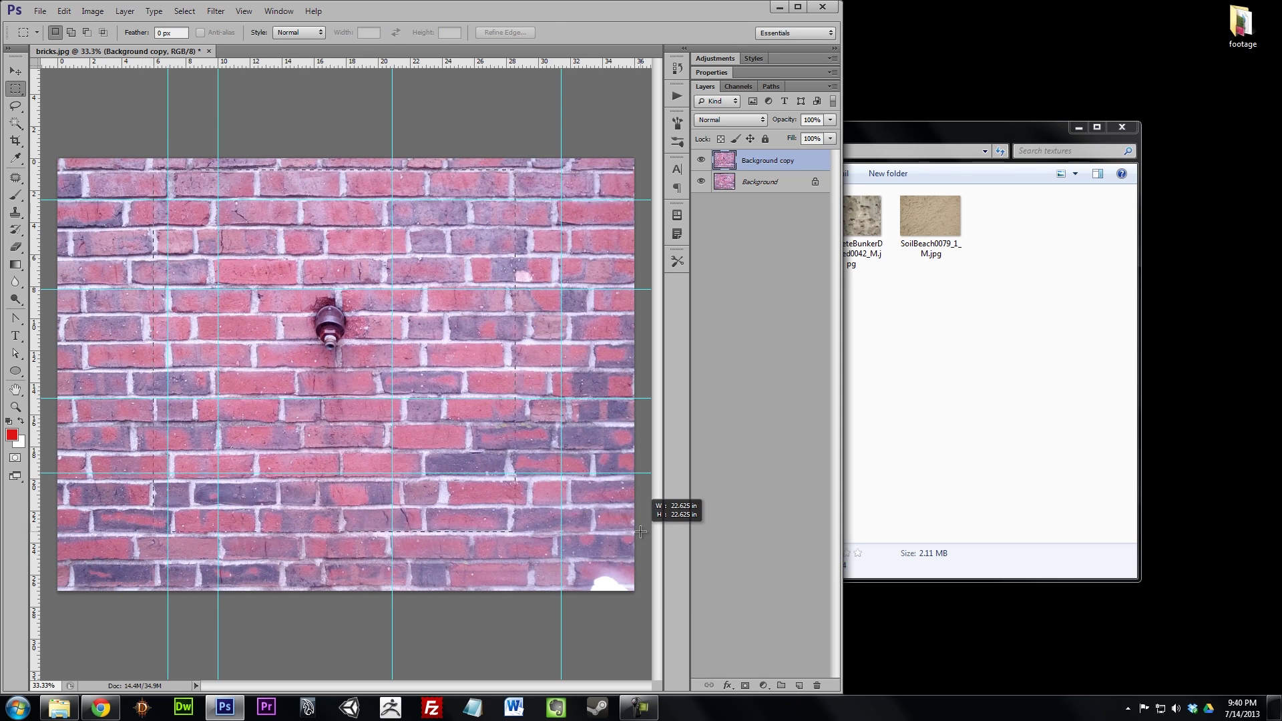
click(65, 10)
- Copy the selected brick square and paste it into a new document
click(73, 99)
click(40, 11)
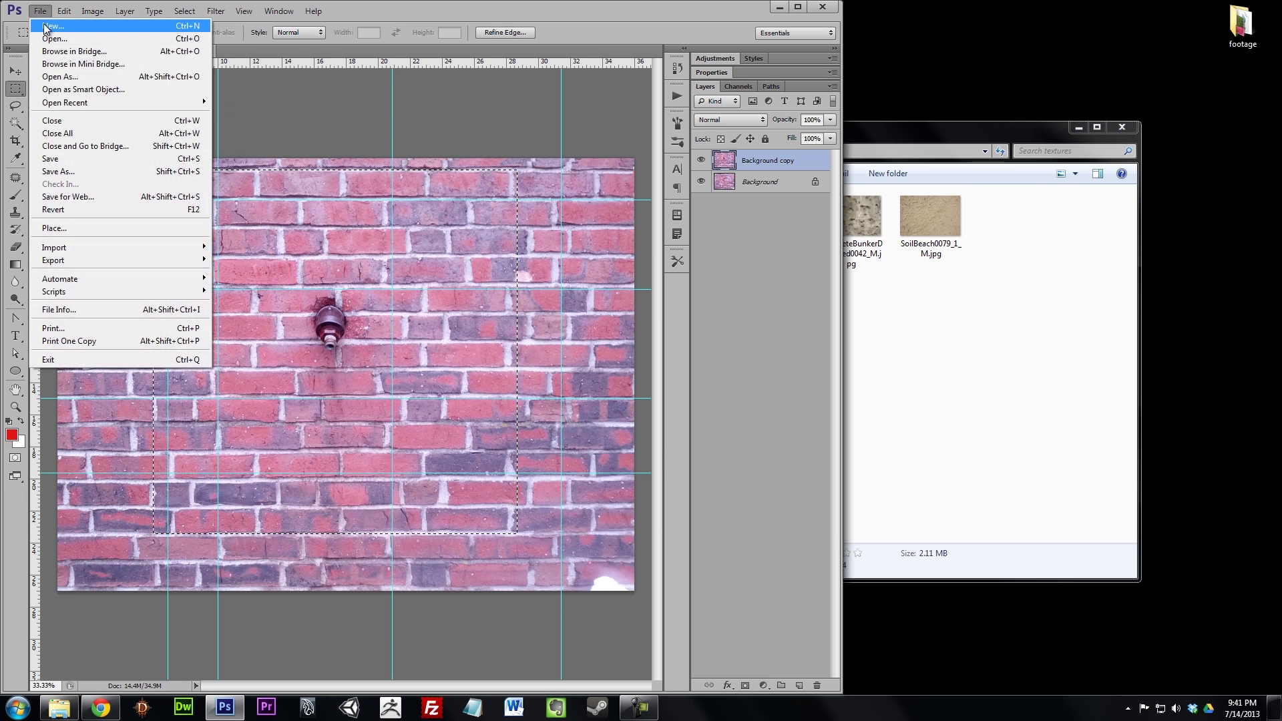
click(45, 27)
click(918, 217)
click(64, 10)
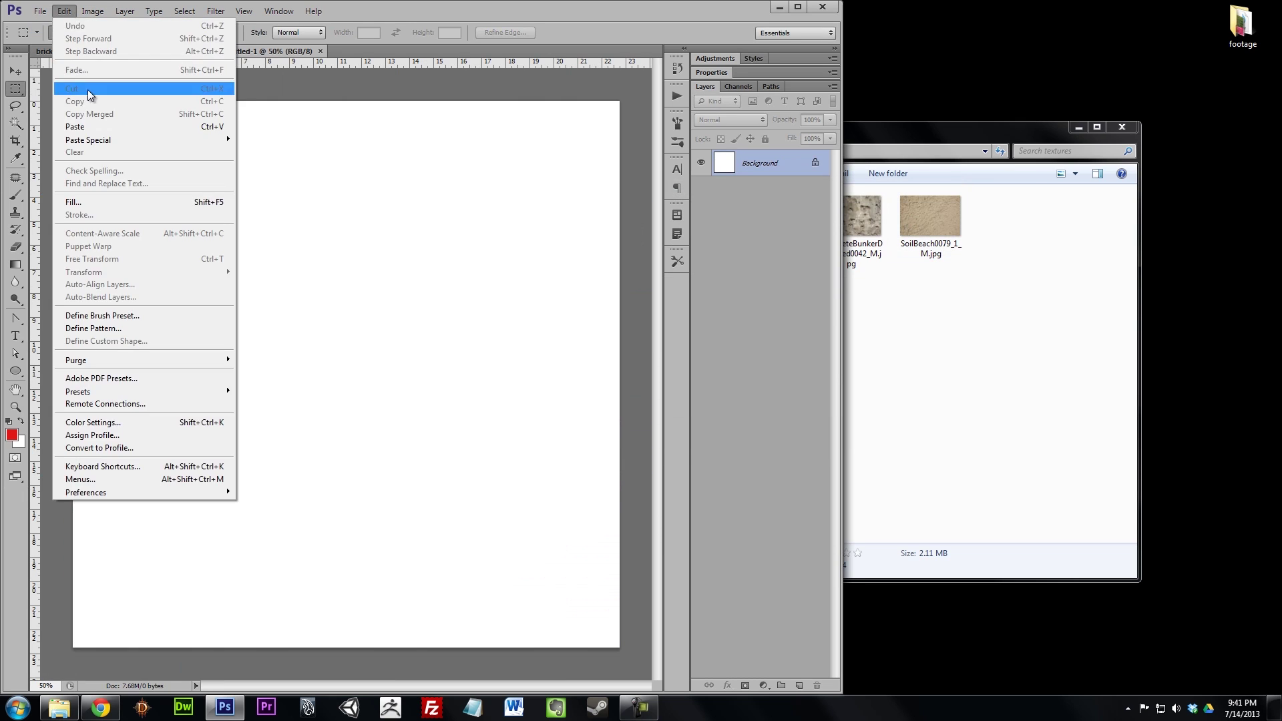
click(75, 127)
- Offset the tile +838 horizontally and +757 vertically with Wrap Around
click(215, 10)
mouse_move(231, 248)
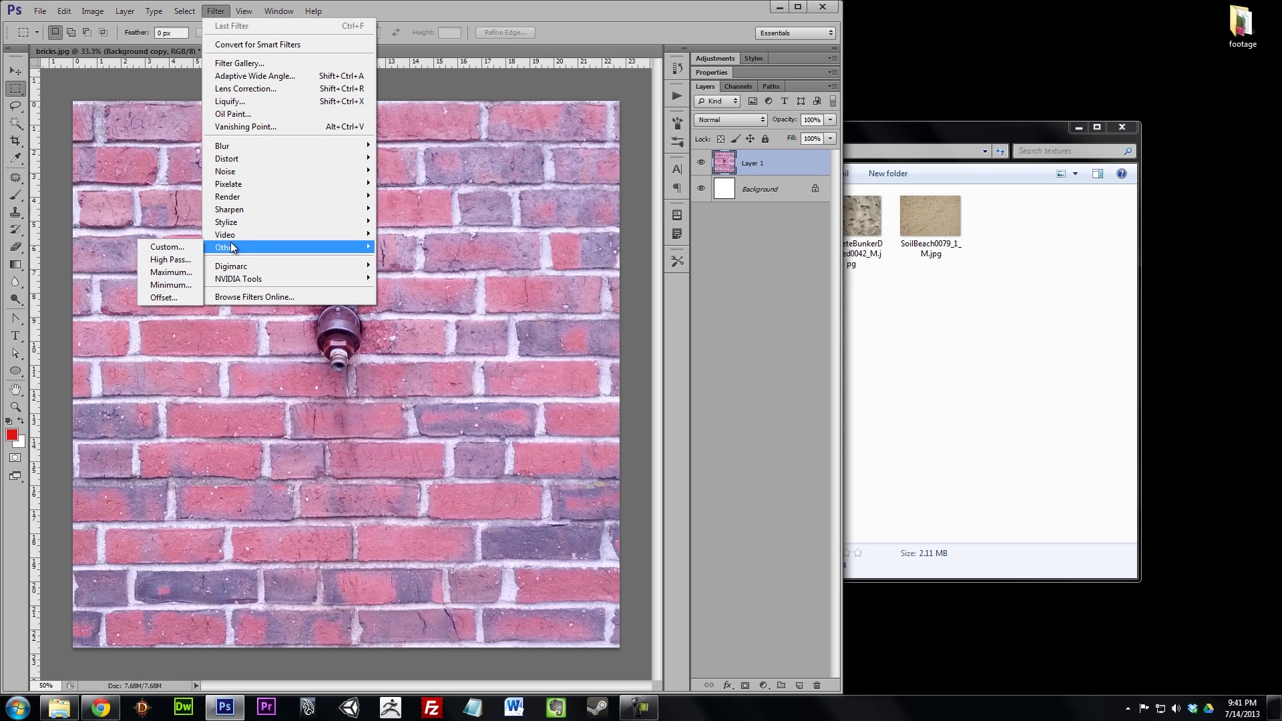
click(164, 297)
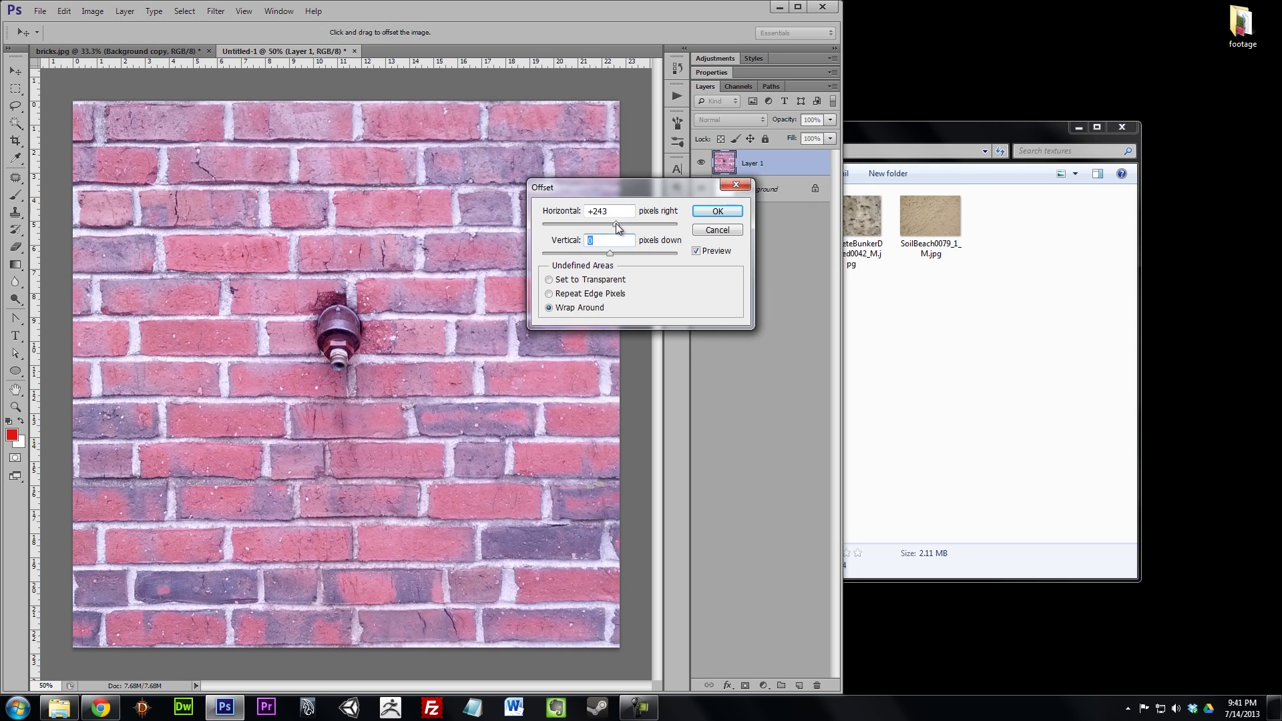
drag(616, 223, 628, 250)
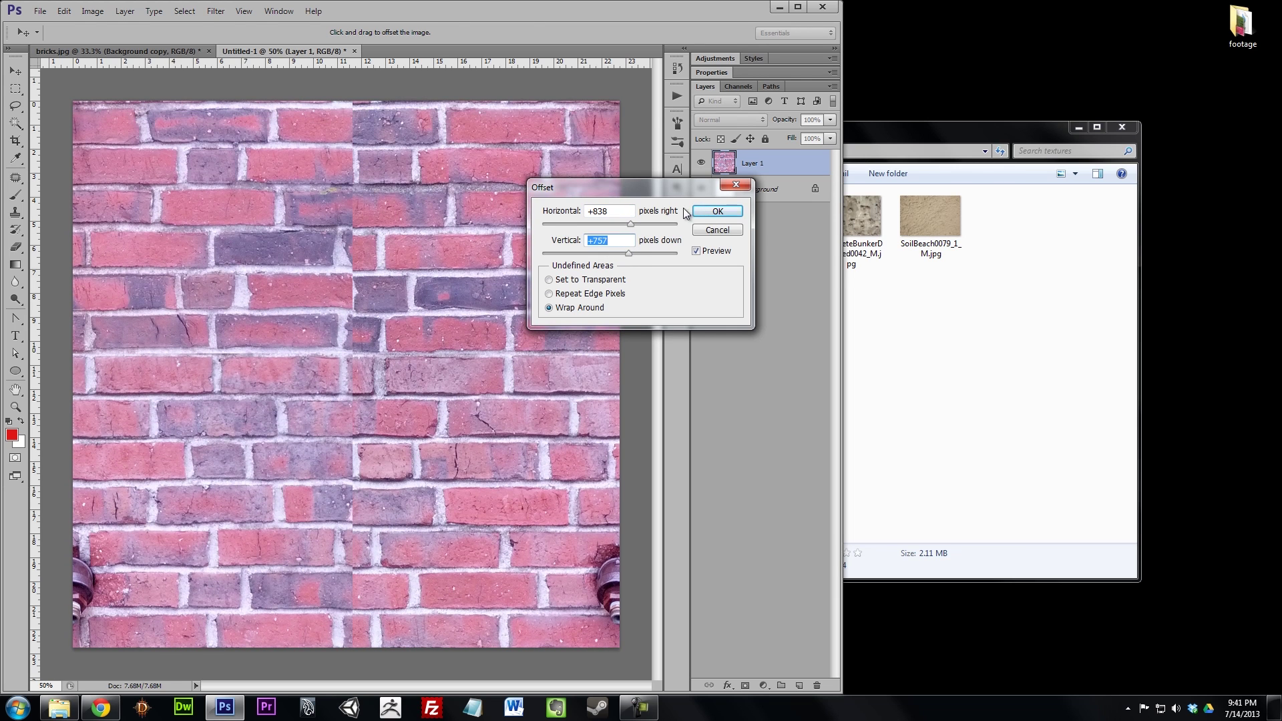
click(712, 210)
click(133, 53)
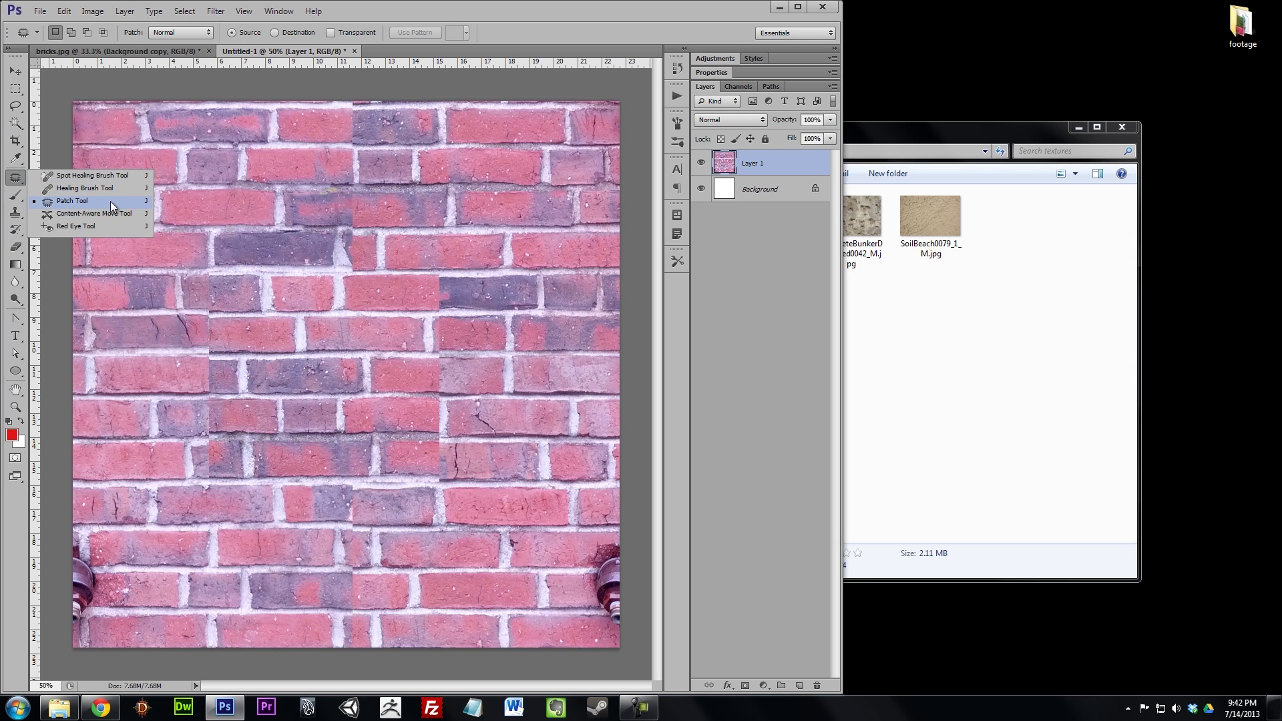
- Patch the central and left seams with nearby clean bricks using the Patch Tool in Source mode
click(110, 202)
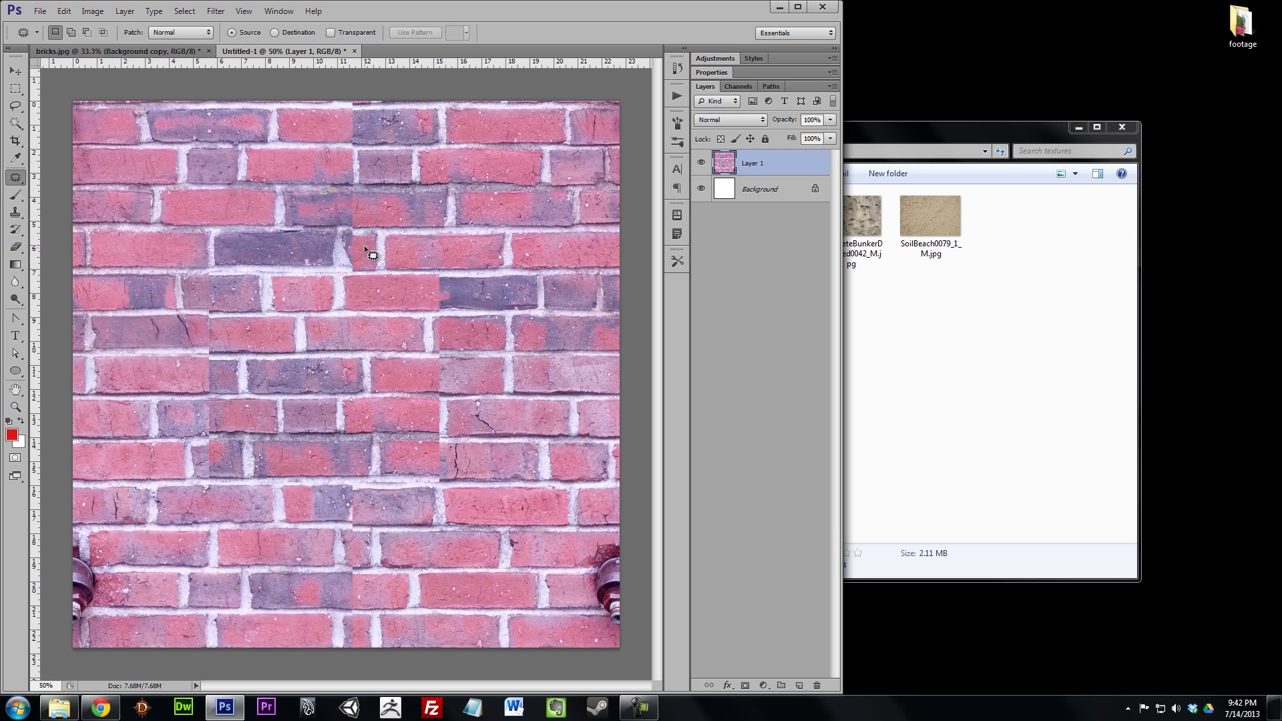
mouse_move(334, 195)
mouse_down()
mouse_move(371, 271)
mouse_move(524, 376)
mouse_up()
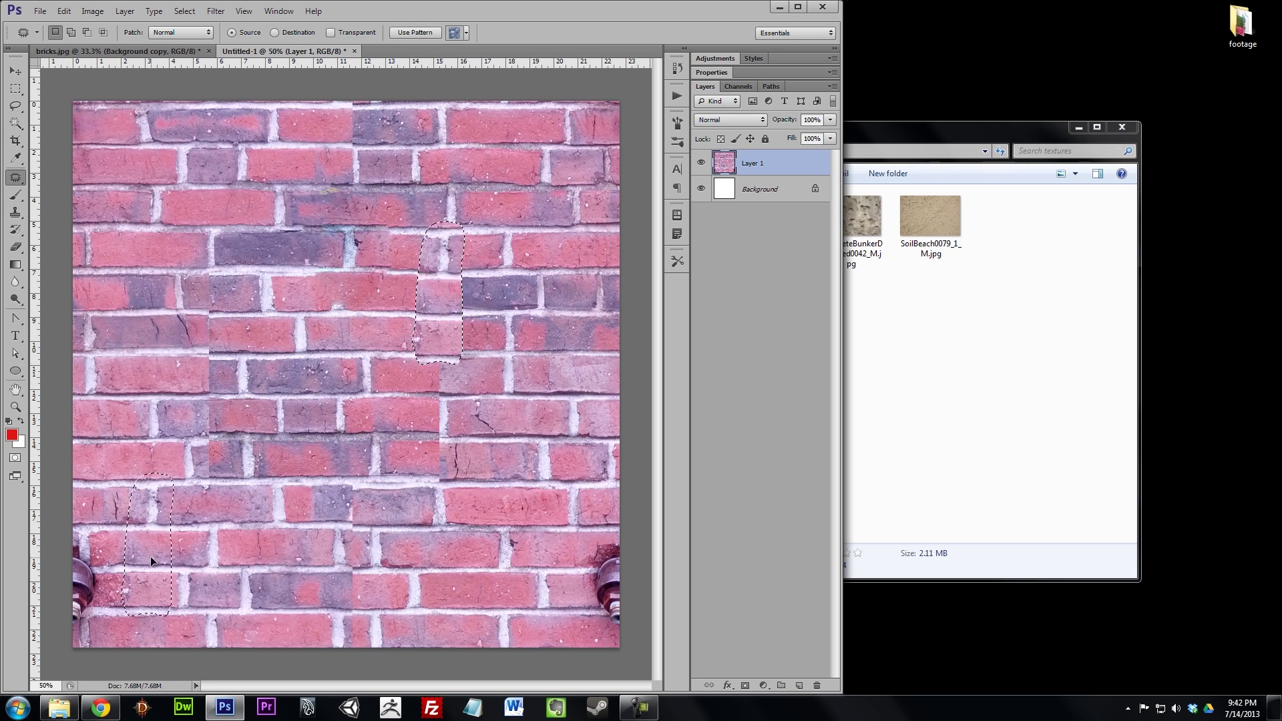
drag(510, 567, 510, 567)
mouse_move(474, 354)
mouse_down()
mouse_move(462, 326)
mouse_move(147, 286)
mouse_up()
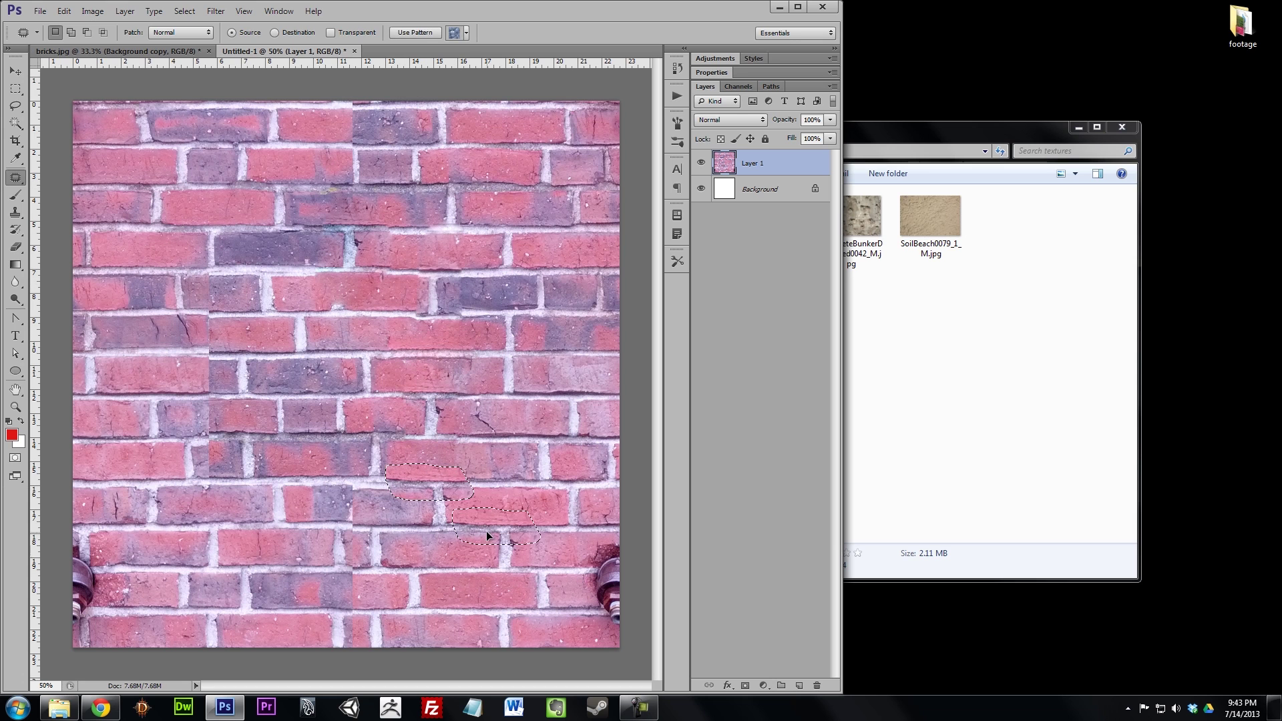
drag(503, 462, 505, 462)
drag(215, 375, 215, 374)
drag(219, 382, 572, 346)
key(ctrl+d)
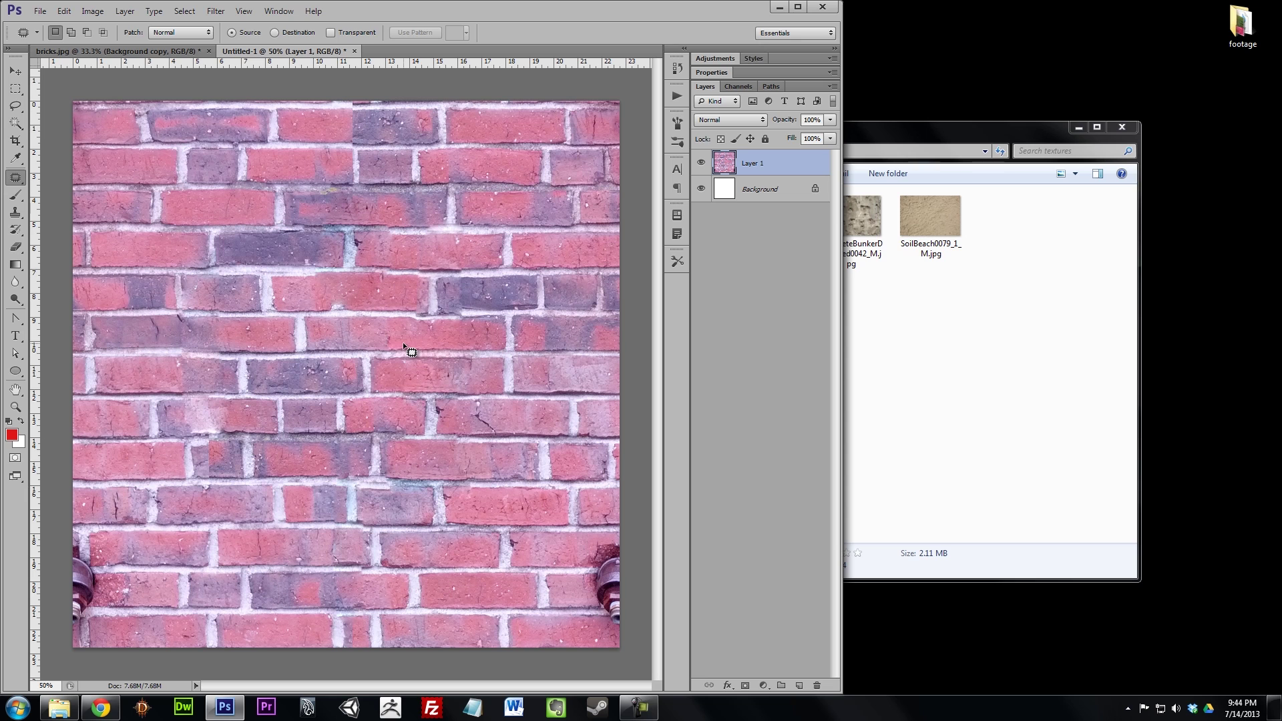
- Patch the seam near the top edge and a lower seam with adjacent bricks
mouse_move(353, 105)
mouse_down()
mouse_move(346, 120)
mouse_move(352, 105)
mouse_up()
drag(340, 179, 532, 345)
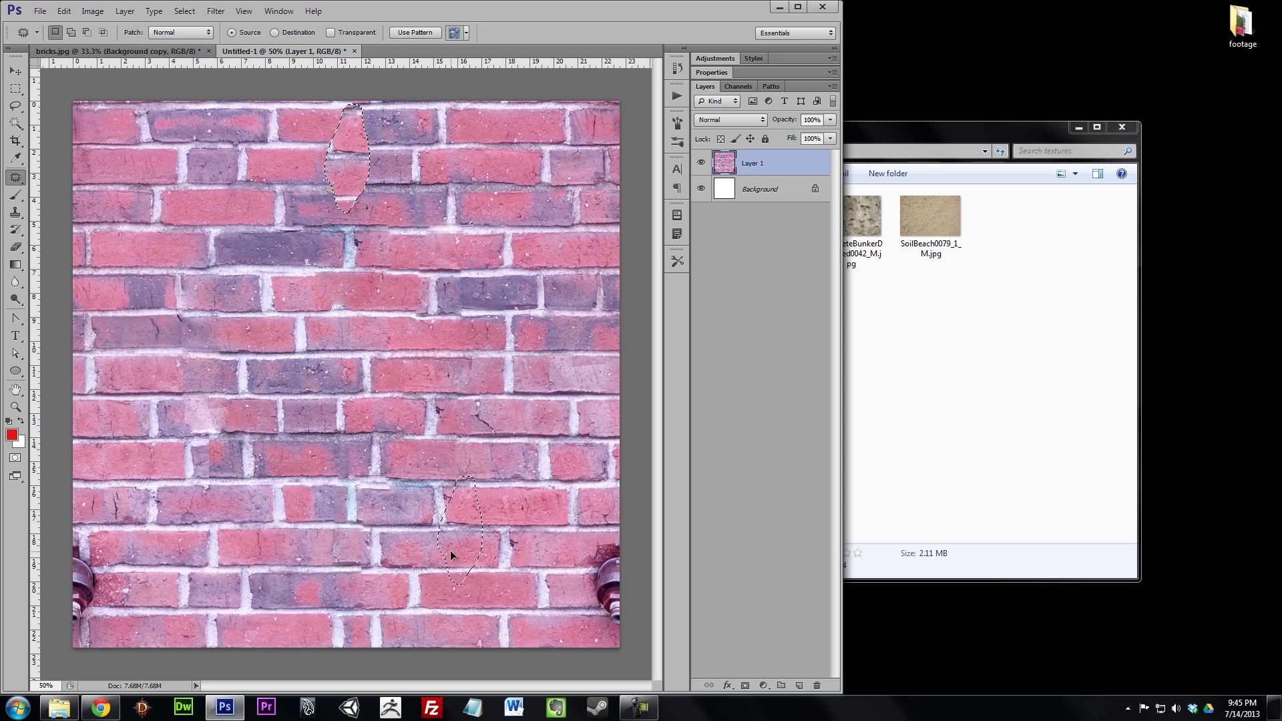
drag(272, 515, 273, 512)
key(ctrl+d)
drag(221, 417, 218, 418)
drag(198, 472, 480, 472)
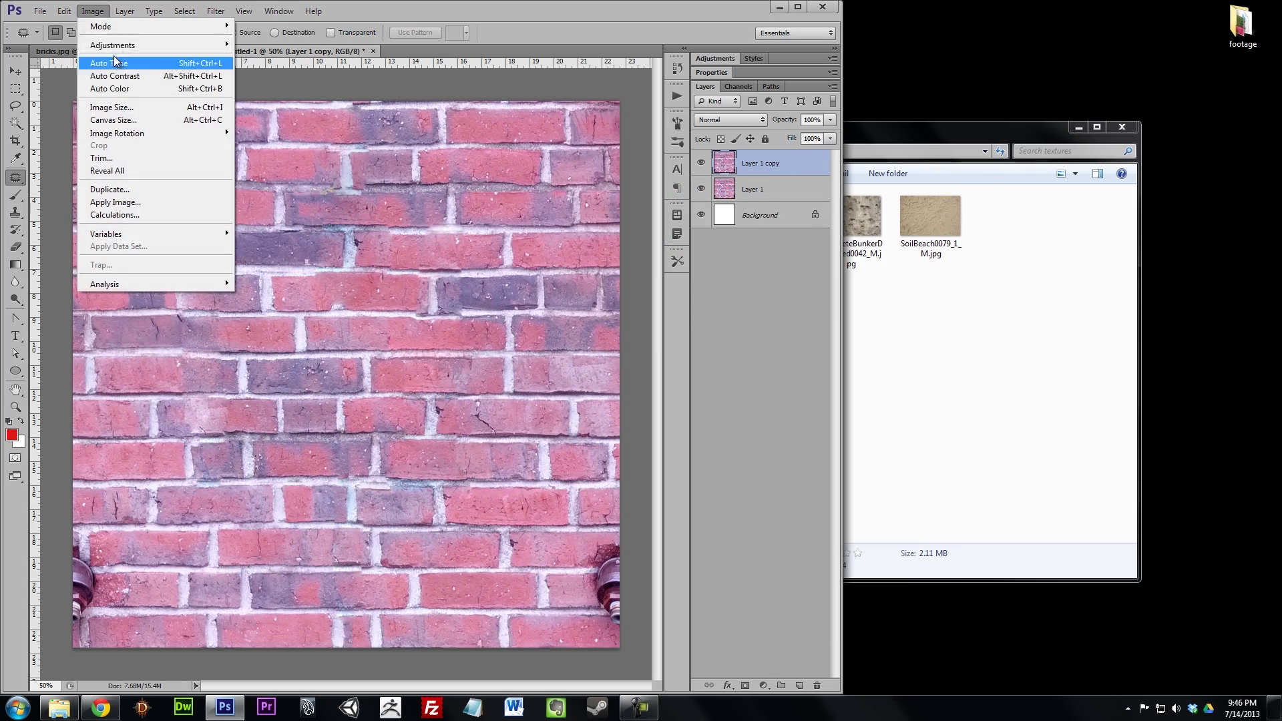
- Desaturate the Layer 1 copy and set its blend mode to Luminosity
mouse_move(220, 46)
click(330, 310)
click(732, 119)
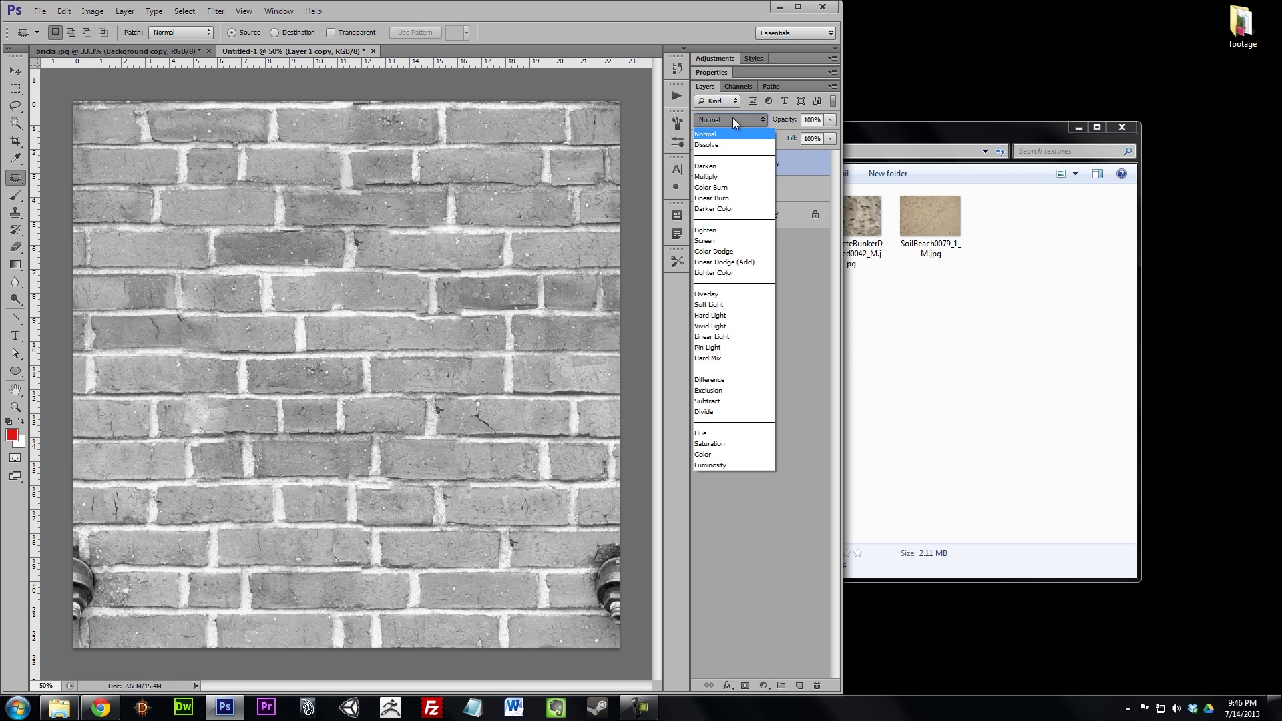
click(724, 466)
- Set up a High Pass filter with a radius of 48.3 pixels
click(222, 16)
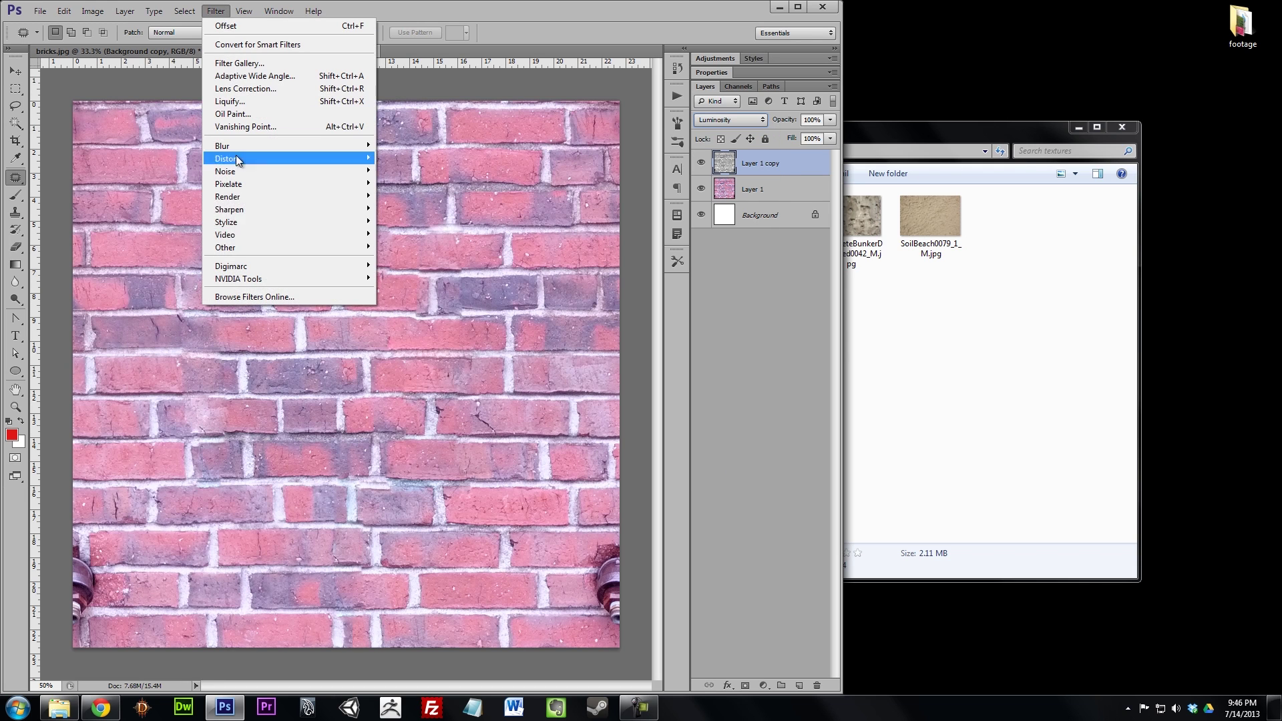
click(170, 260)
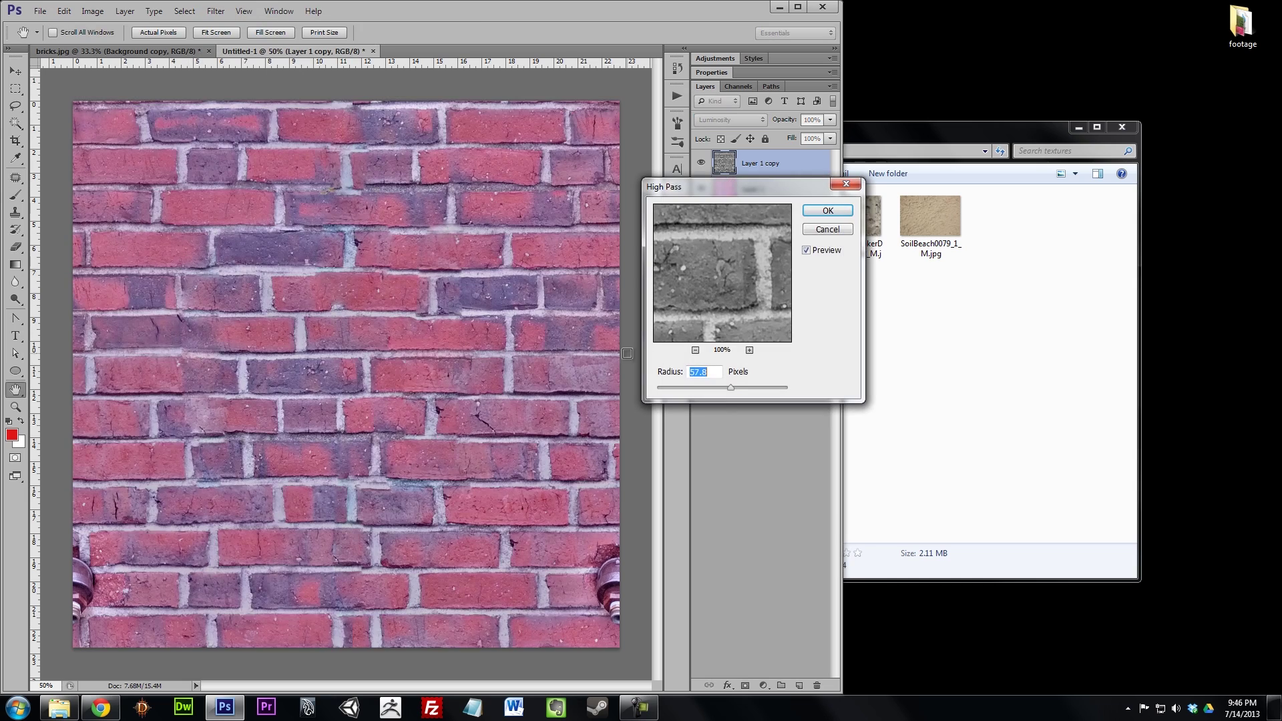
mouse_move(707, 387)
mouse_down()
mouse_move(686, 390)
mouse_move(757, 383)
mouse_move(711, 388)
mouse_move(726, 386)
mouse_up()
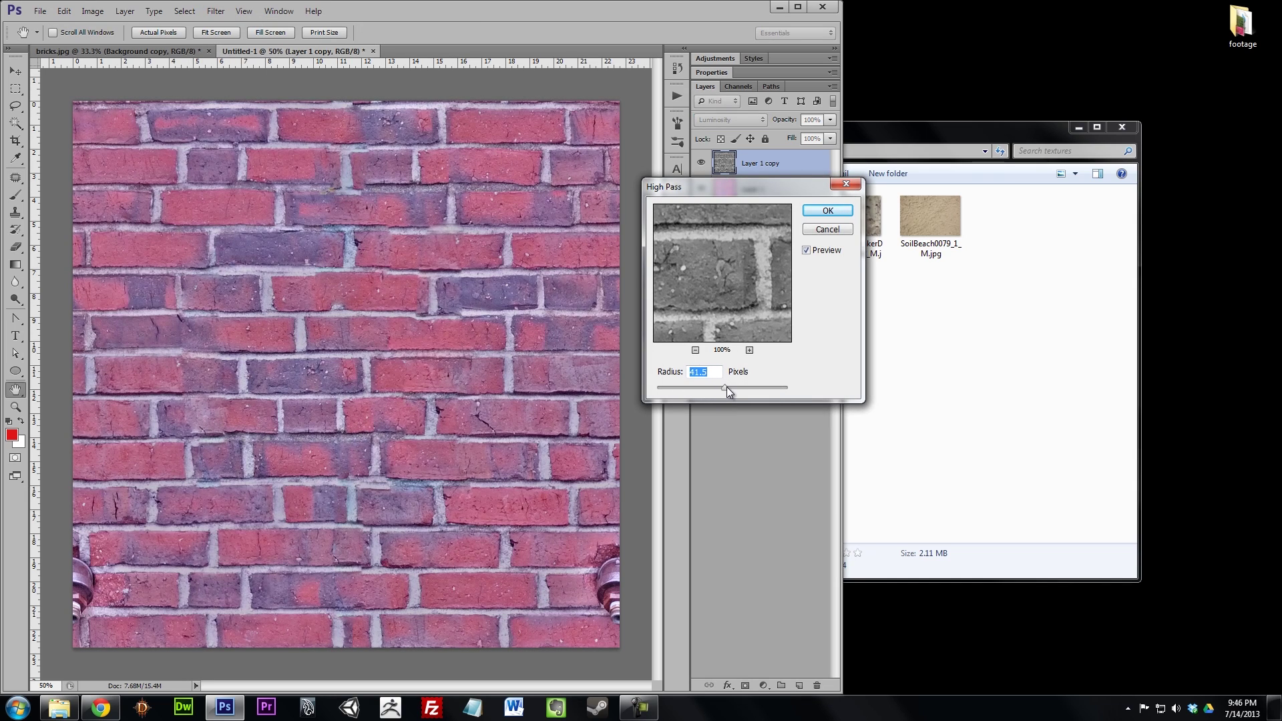
- Confirm the High Pass filter to apply the lighting fix
click(828, 211)
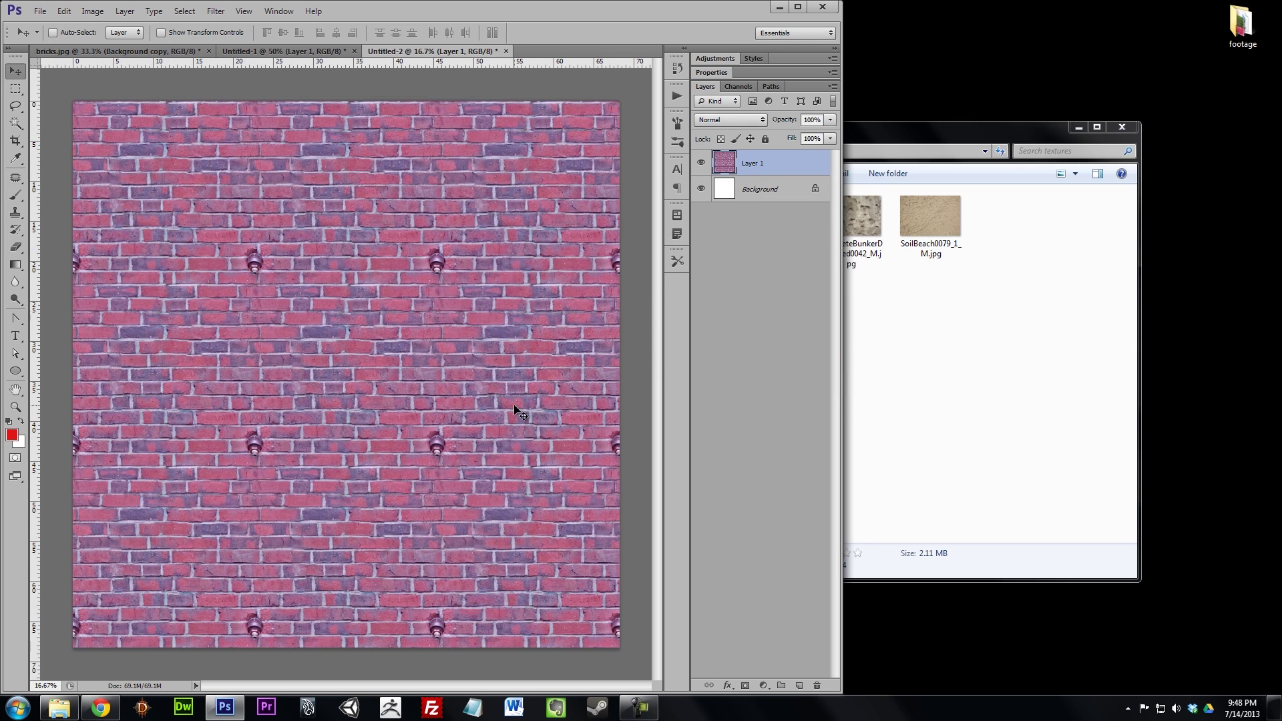